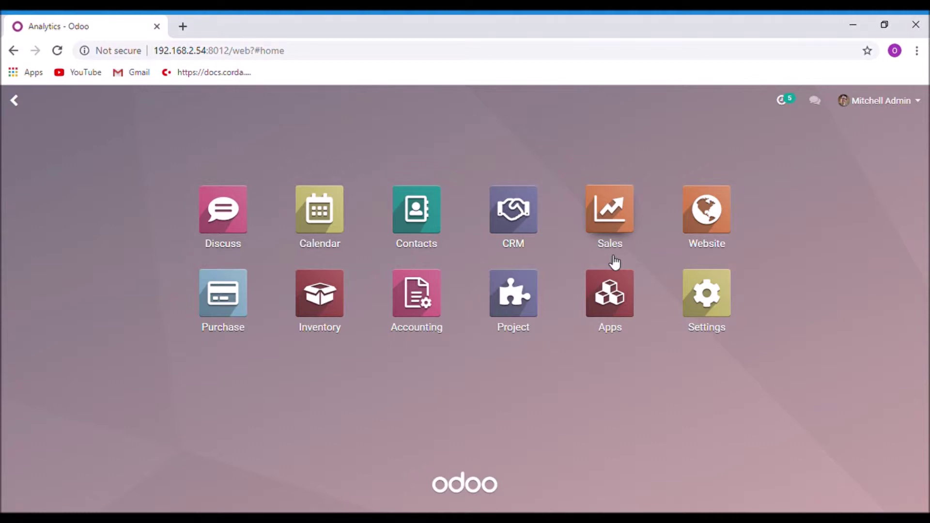
Launch the Sales app from the Odoo home dashboard to reach the Quotations list.
left_click(614, 233)
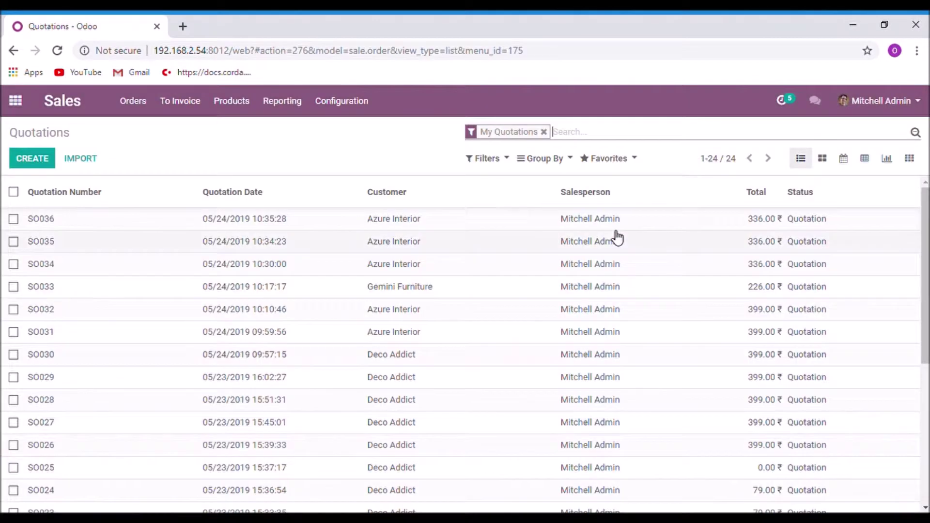
In Settings > Accounting, set Line Subtotals Tax Display to Tax-Excluded and save.
left_click(355, 106)
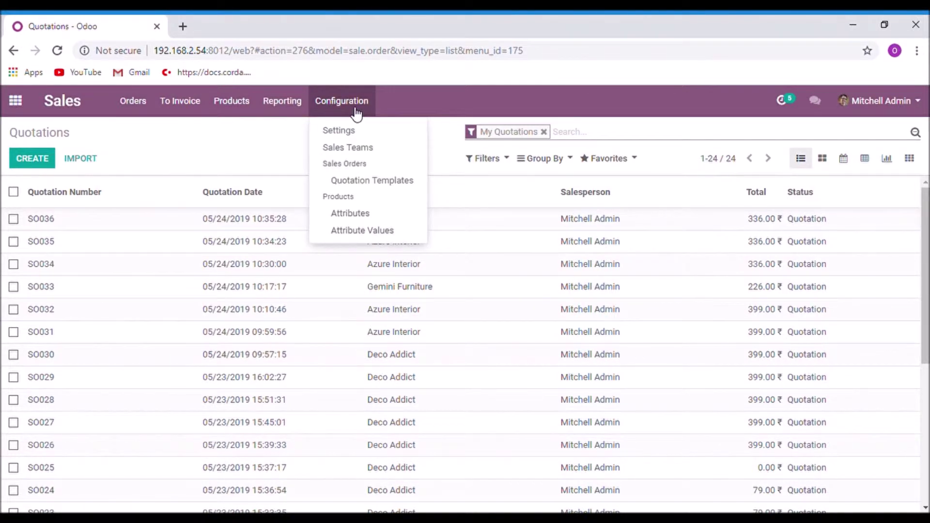
left_click(339, 130)
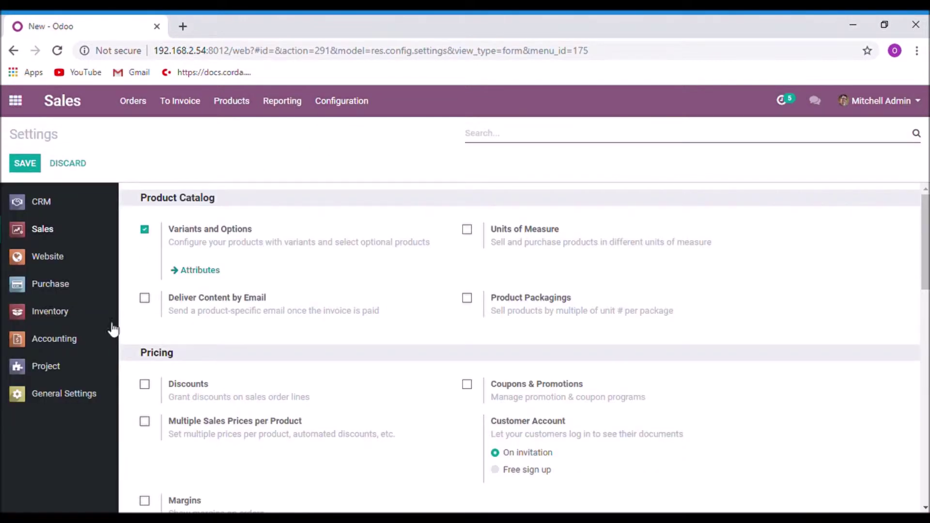
left_click(83, 339)
scroll(282, 266, "down", 4)
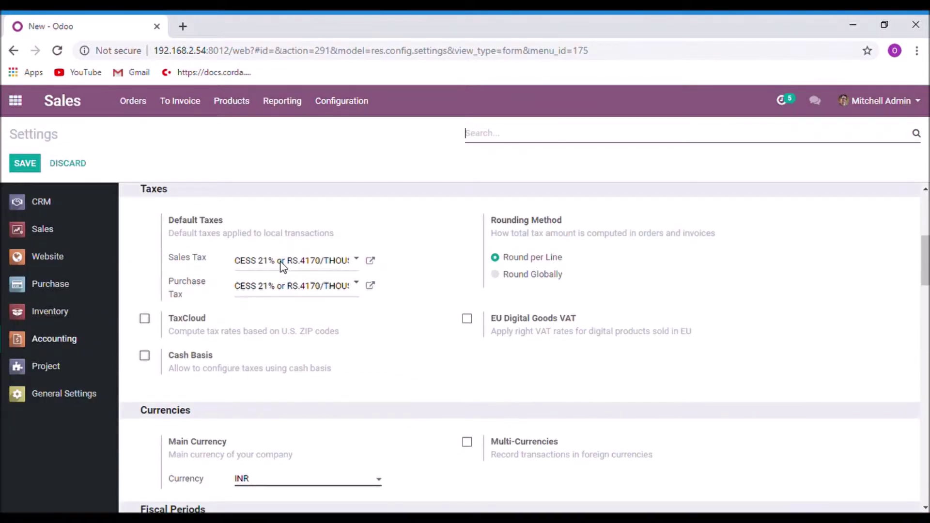
scroll(283, 266, "down", 4)
scroll(283, 266, "down", 3)
scroll(283, 266, "down", 4)
scroll(282, 266, "down", 4)
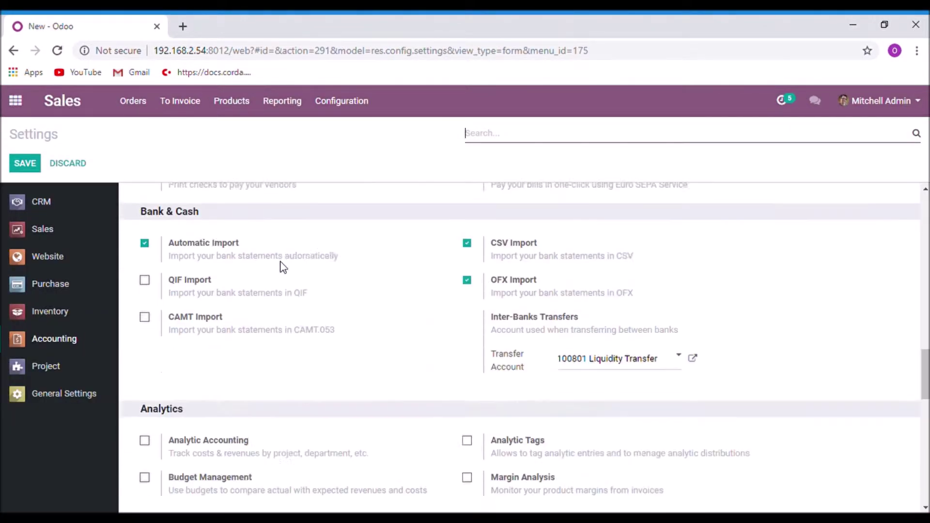
scroll(283, 266, "down", 3)
scroll(283, 266, "down", 3)
scroll(283, 266, "down", 2)
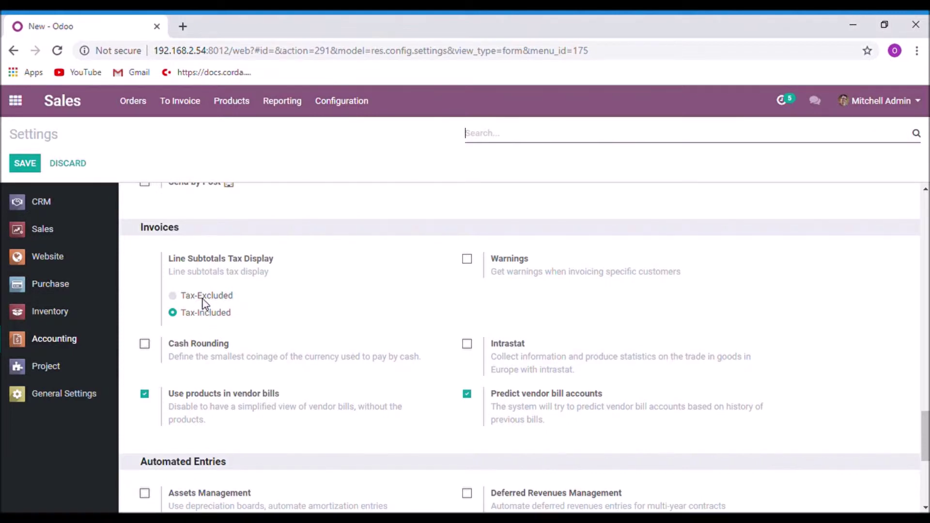
left_click(204, 298)
left_click(24, 163)
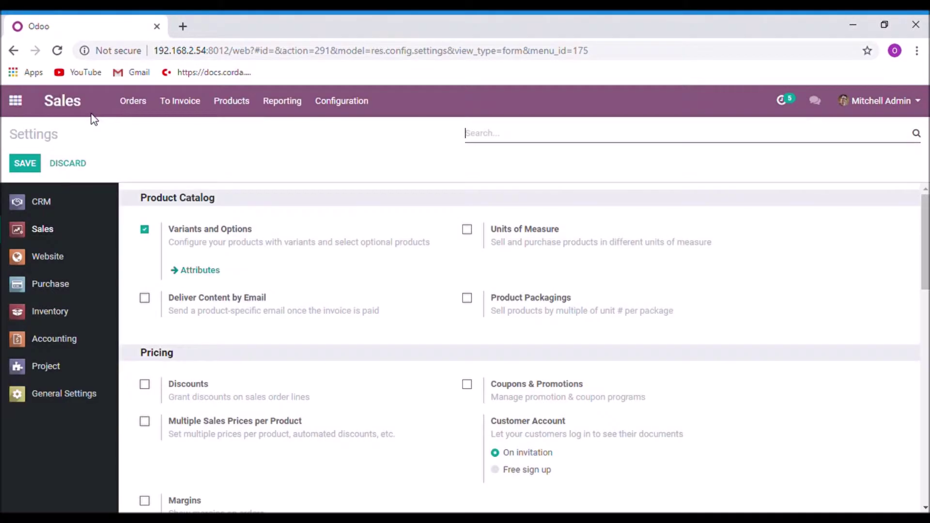
Start a new quotation from Orders > Quotations with Azure Interior as customer.
left_click(133, 101)
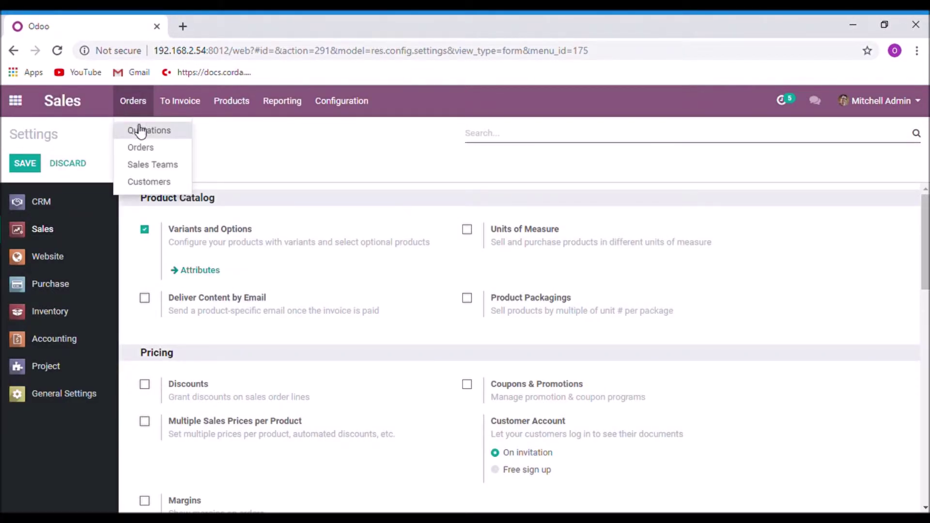
left_click(134, 128)
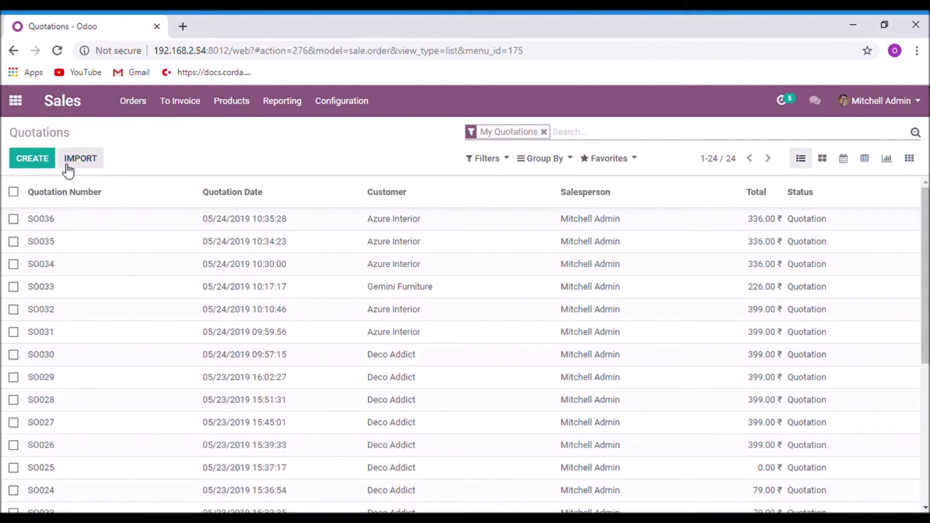
left_click(33, 159)
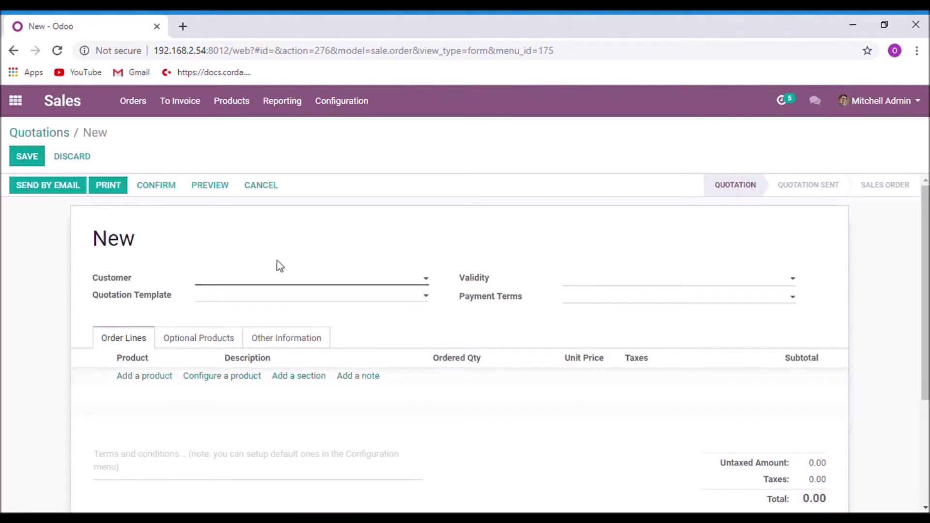
left_click(301, 285)
left_click(283, 299)
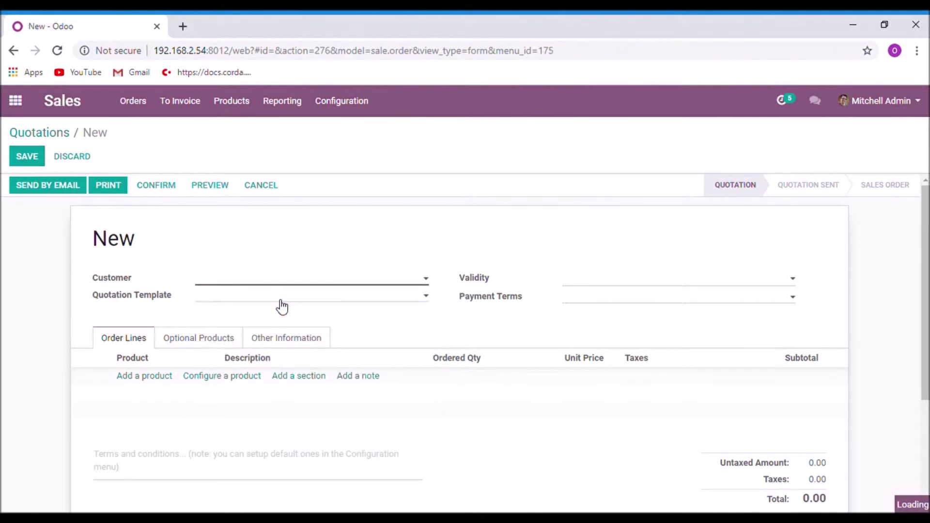
Add an order line for [E-COM07] Large Cabinet, showing subtotal 320.00 before tax.
left_click(144, 378)
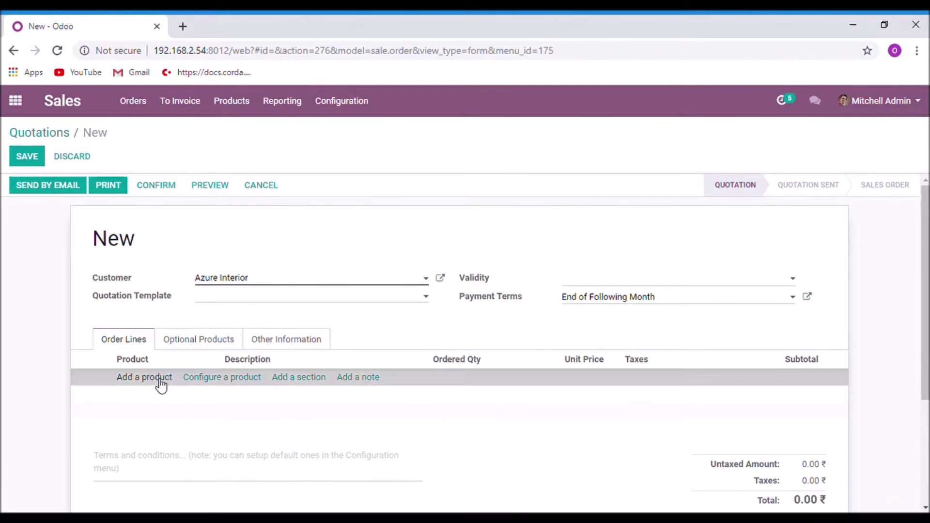
left_click(157, 377)
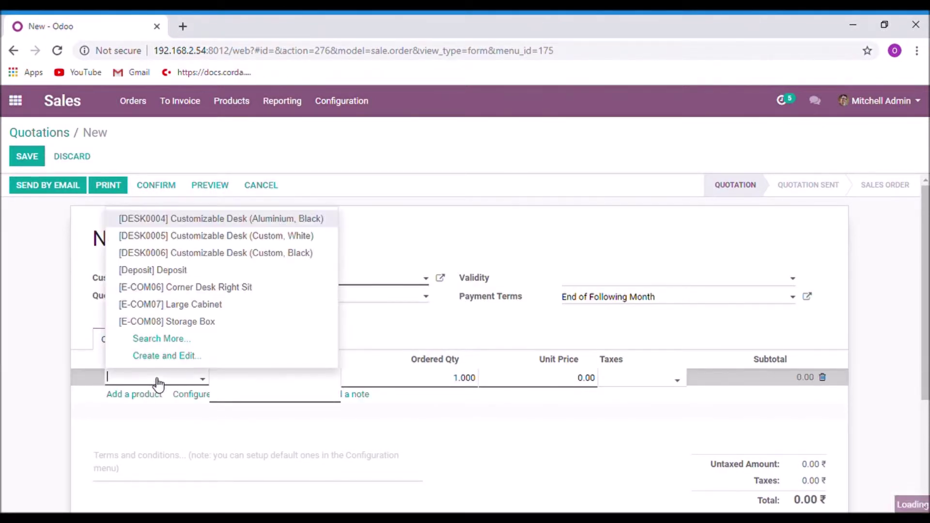
left_click(182, 306)
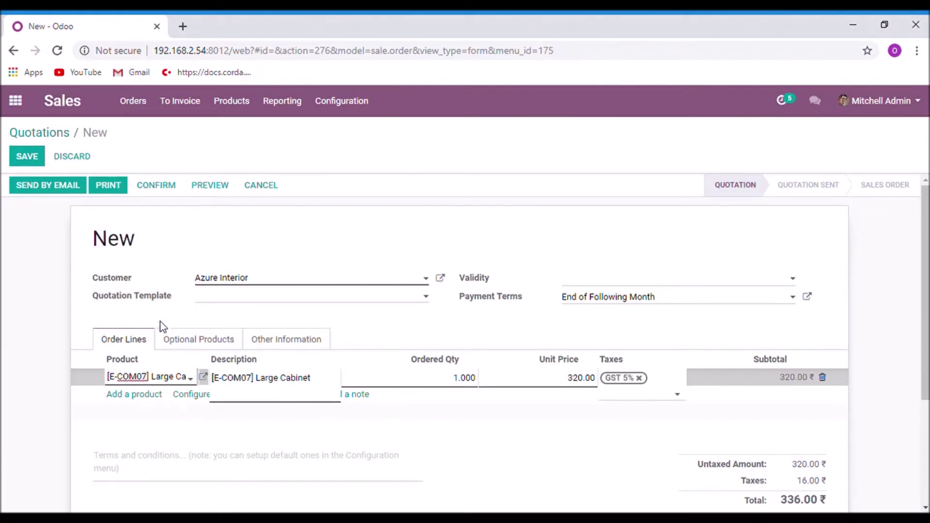
left_click(117, 418)
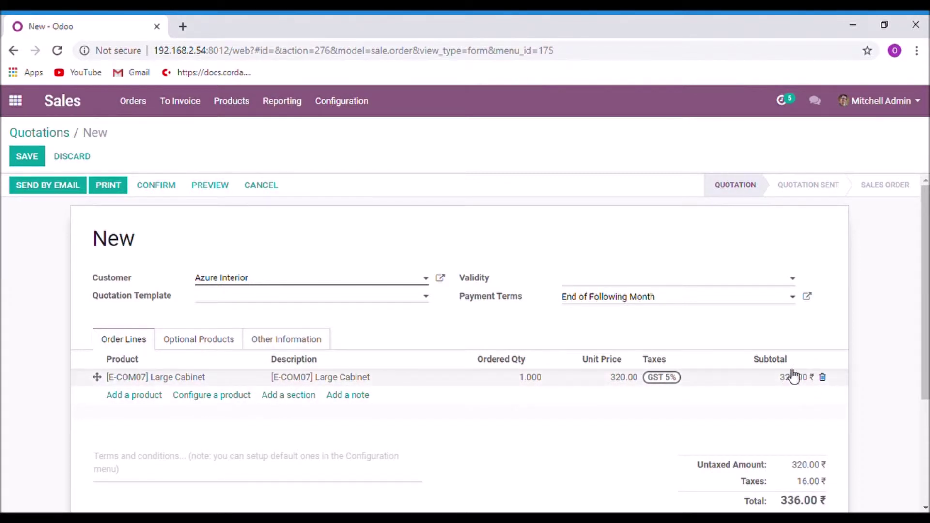
scroll(792, 377, "down", 1)
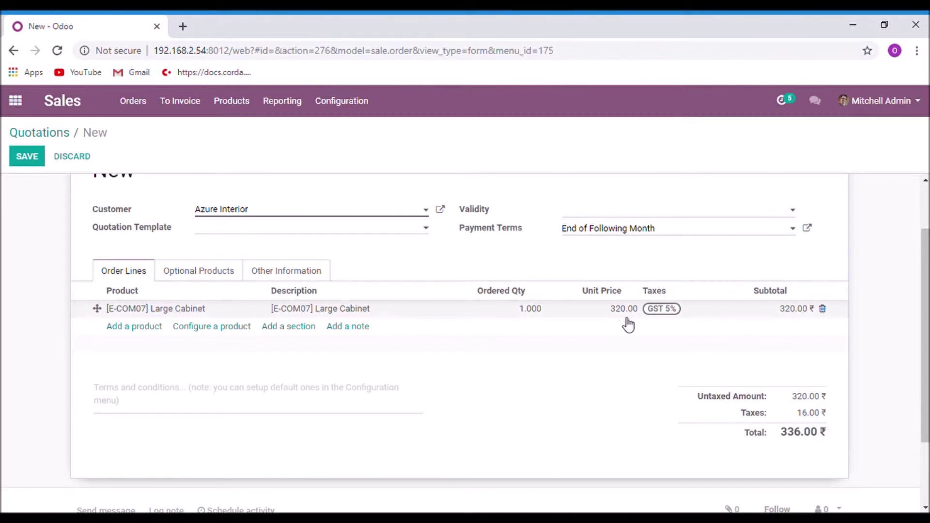
scroll(626, 320, "down", 1)
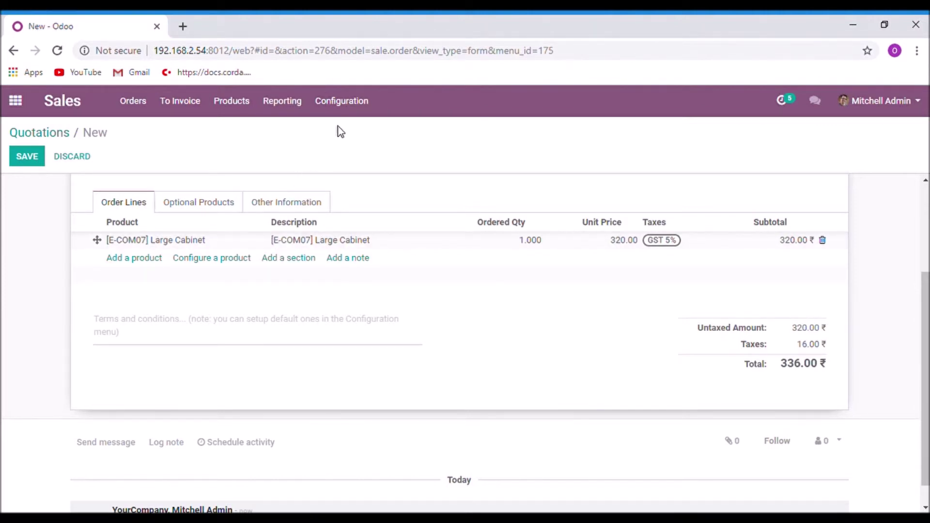
Save the quotation as SO037 and go to the Accounting settings.
left_click(342, 100)
left_click(27, 156)
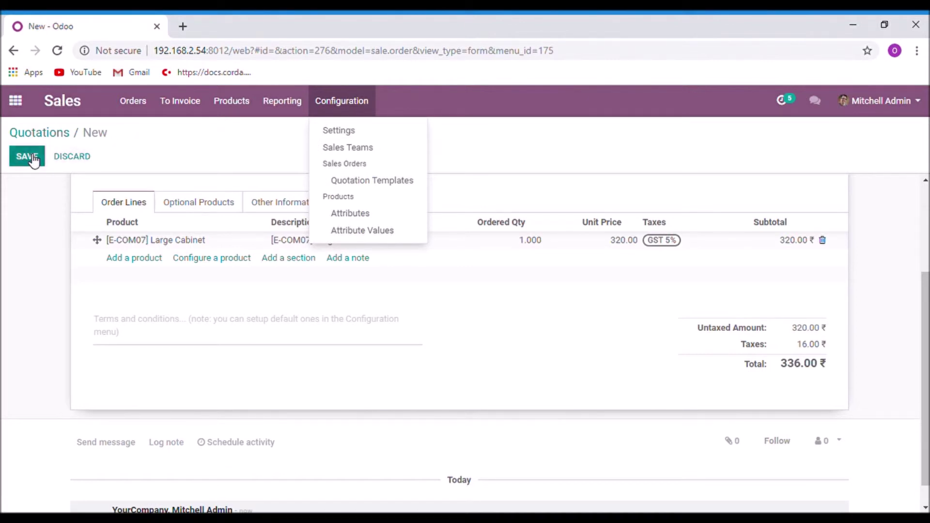
left_click(342, 101)
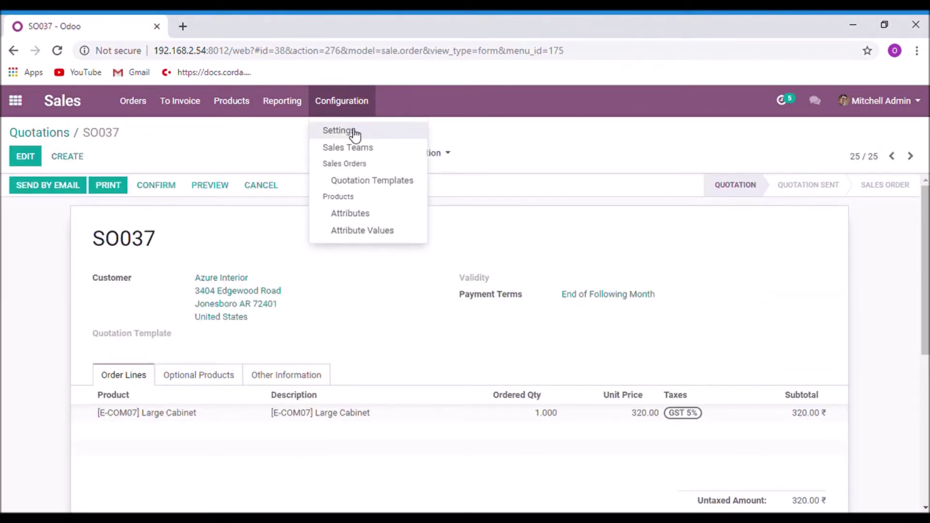
left_click(354, 133)
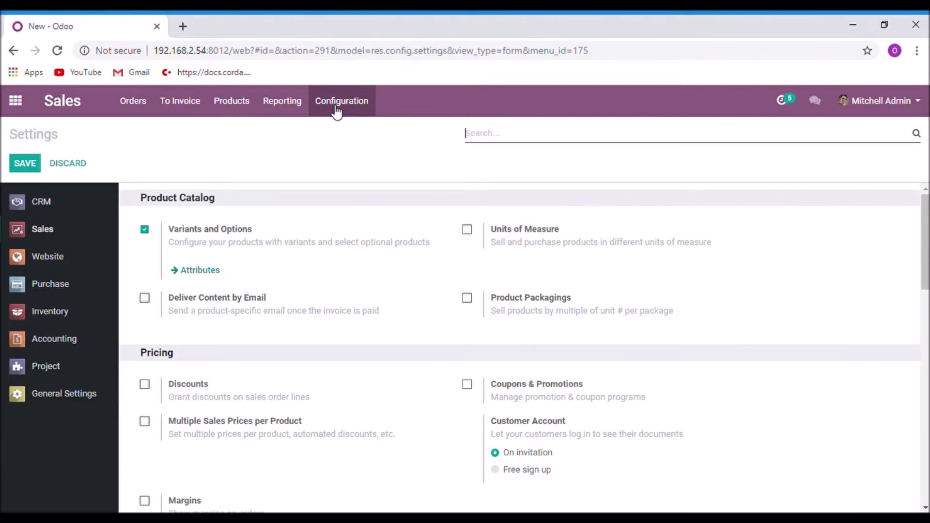
left_click(54, 339)
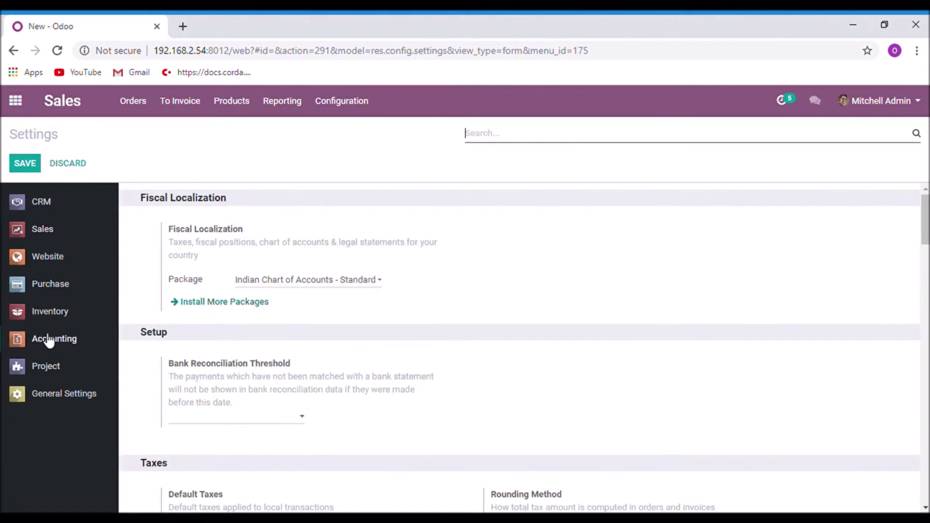
scroll(327, 317, "down", 5)
scroll(335, 338, "down", 5)
scroll(336, 338, "down", 8)
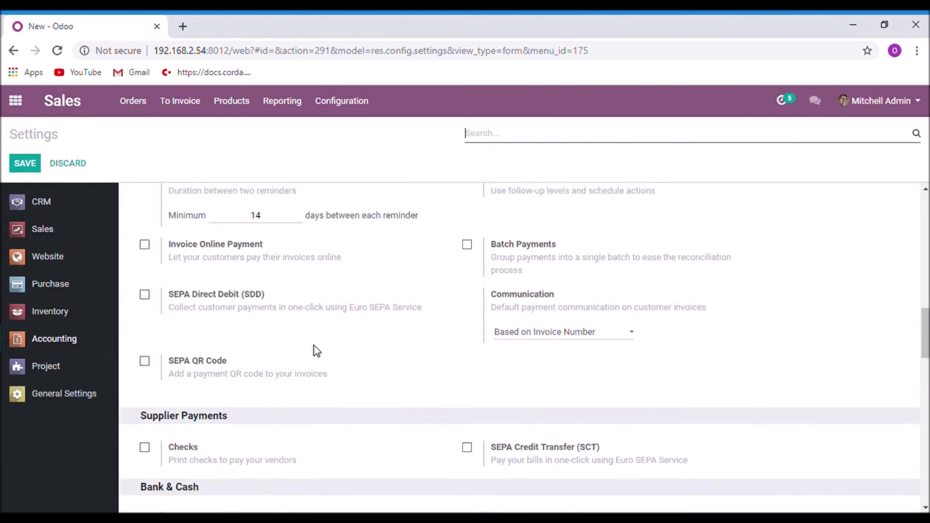
scroll(314, 345, "down", 6)
scroll(314, 348, "down", 3)
scroll(291, 364, "down", 5)
scroll(287, 365, "down", 2)
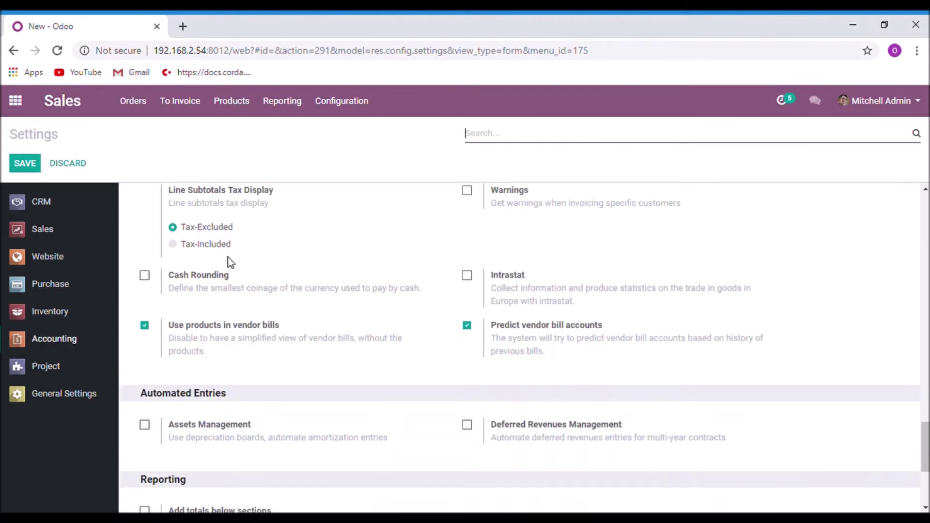
Set Line Subtotals Tax Display to Tax-Included and save the settings.
left_click(209, 246)
left_click(25, 163)
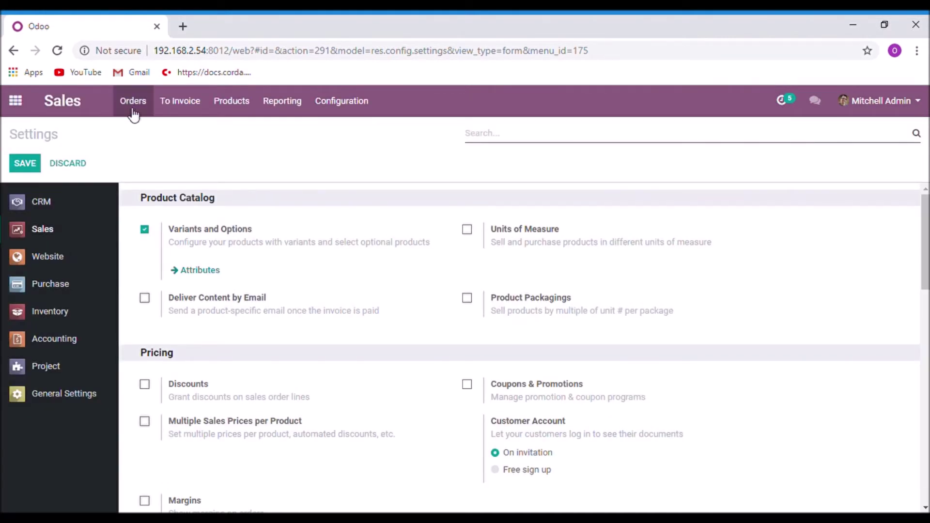
Start a new quotation from Orders > Quotations with Azure Interior as customer.
left_click(134, 102)
left_click(134, 129)
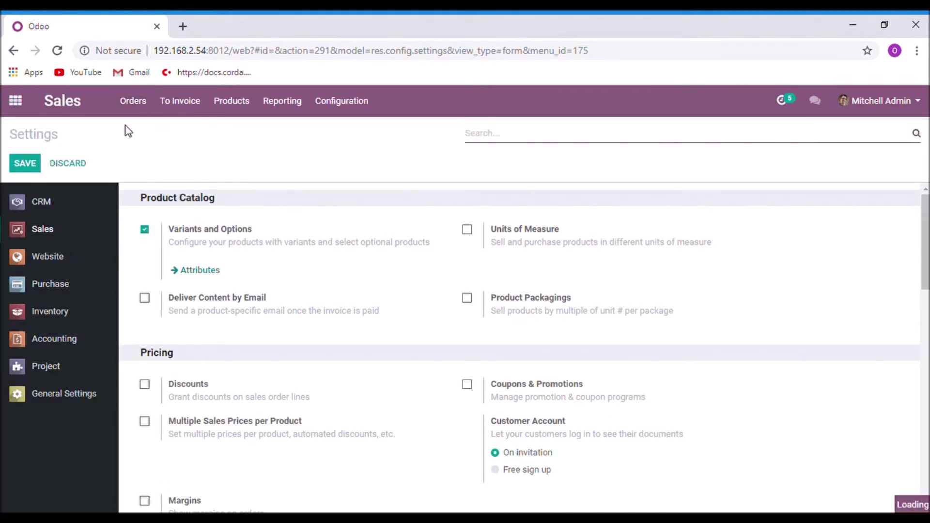
left_click(31, 160)
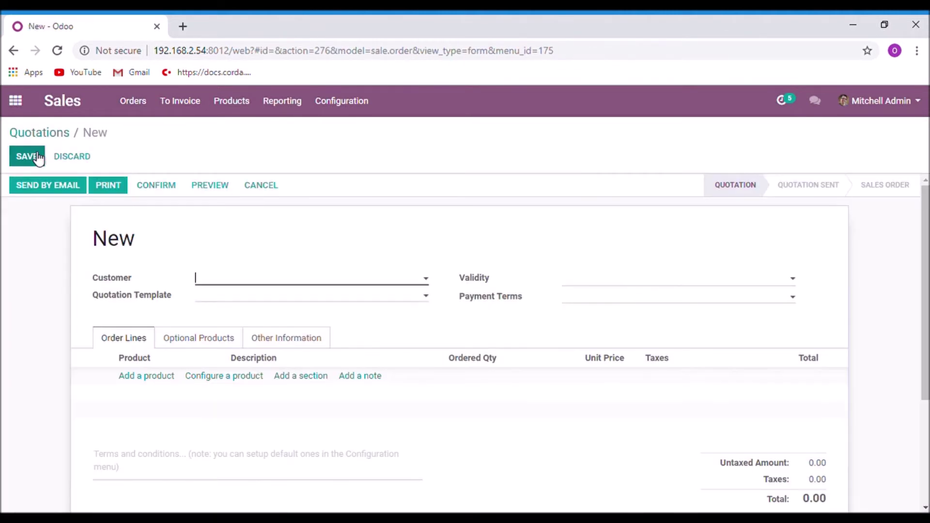
left_click(239, 280)
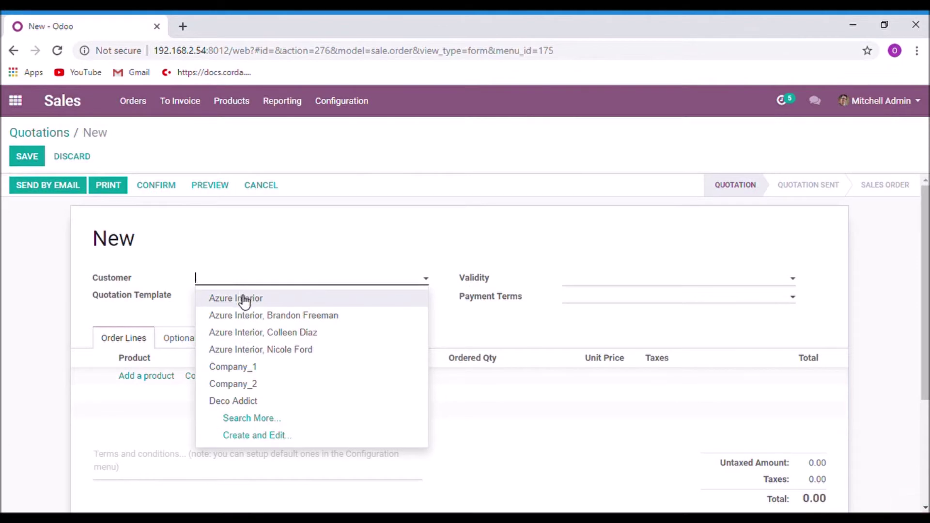
left_click(240, 299)
scroll(258, 279, "down", 1)
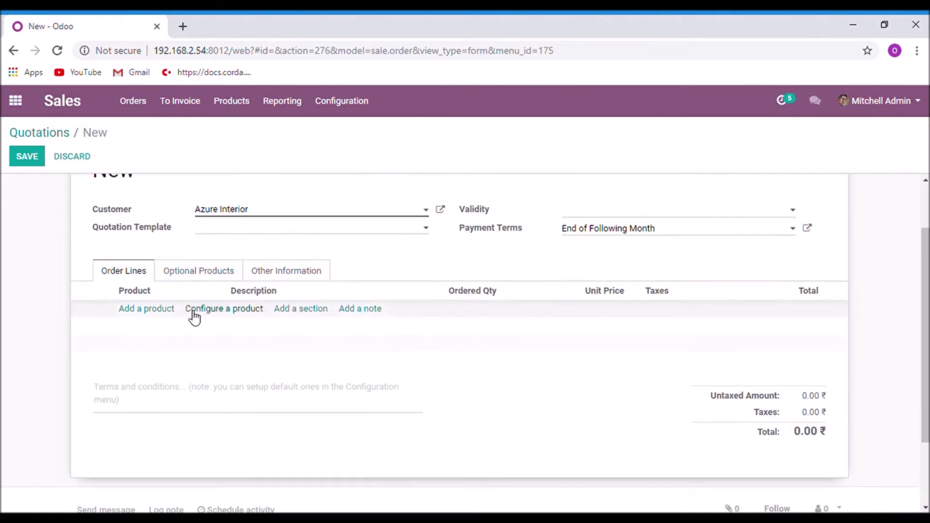
Add an order line for [E-COM07] Large Cabinet, now showing subtotal 336.00 tax-included.
left_click(146, 308)
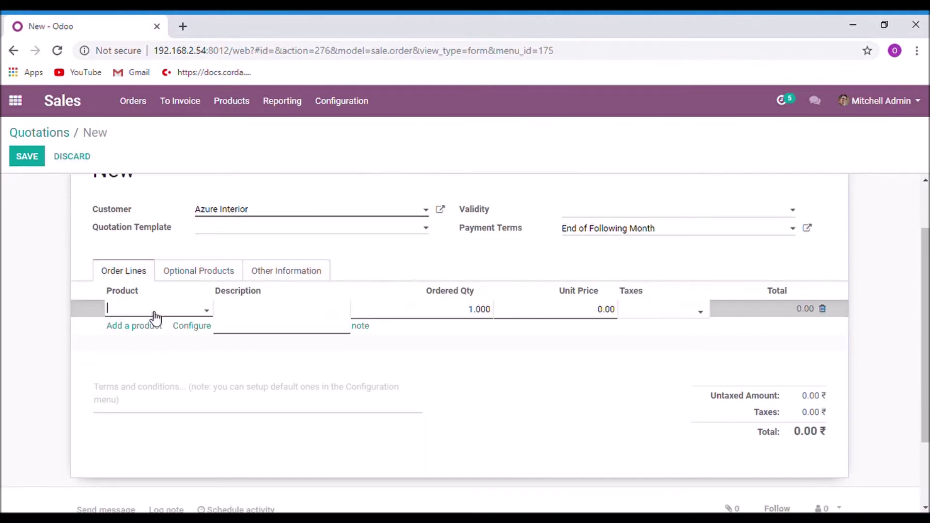
left_click(155, 310)
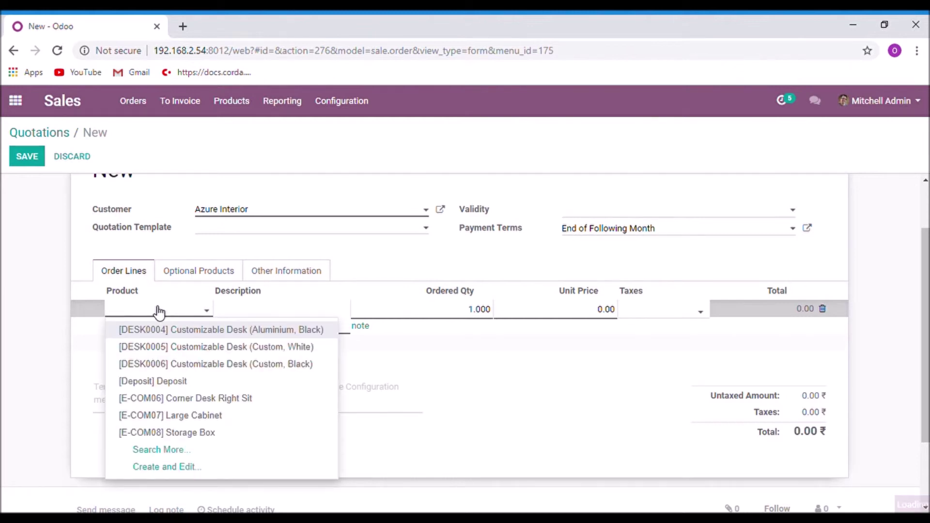
left_click(174, 416)
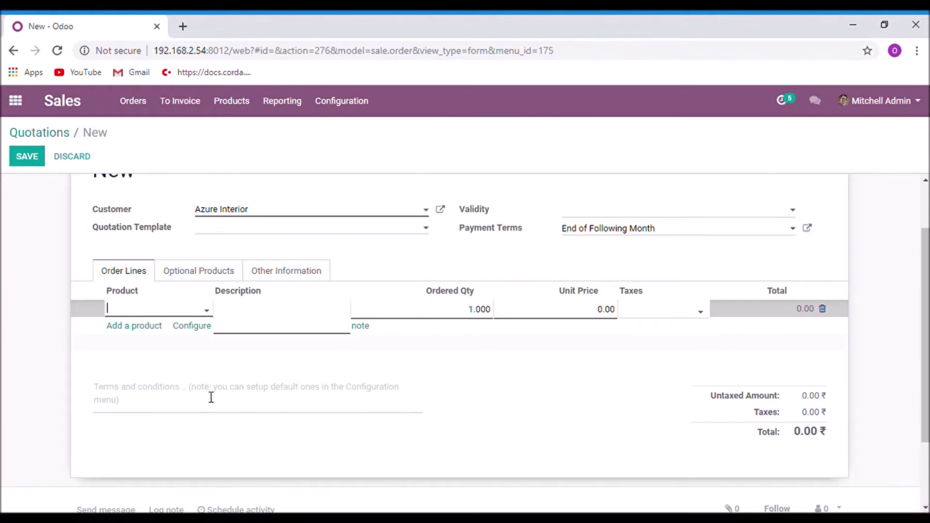
left_click(388, 456)
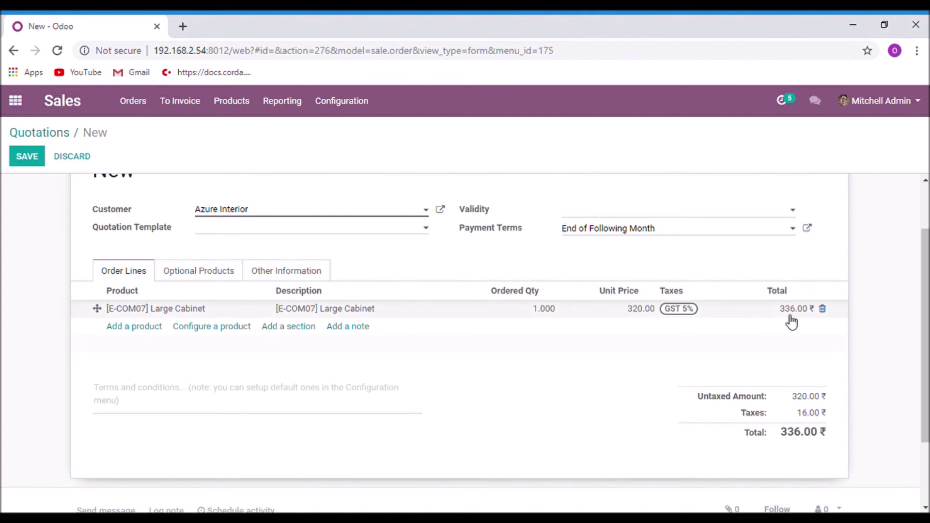
scroll(783, 318, "down", 2)
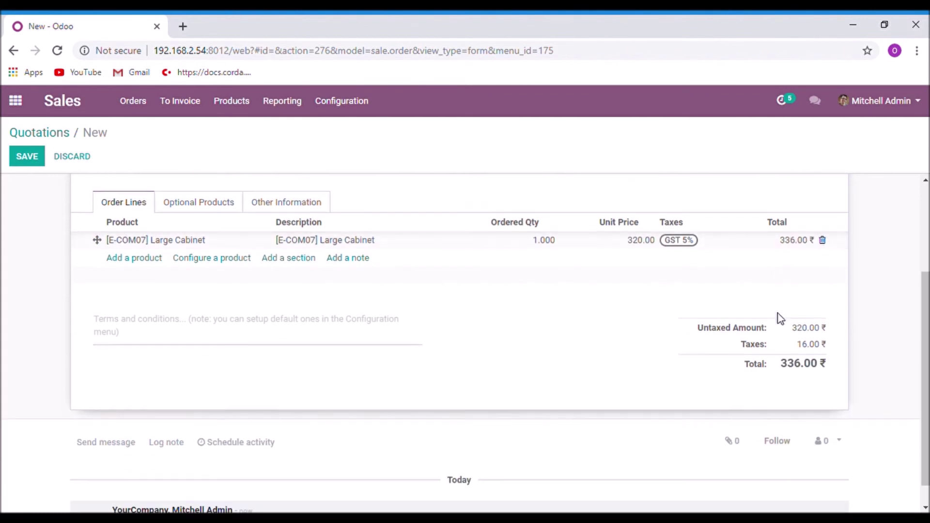
scroll(778, 314, "up", 1)
scroll(779, 313, "up", 1)
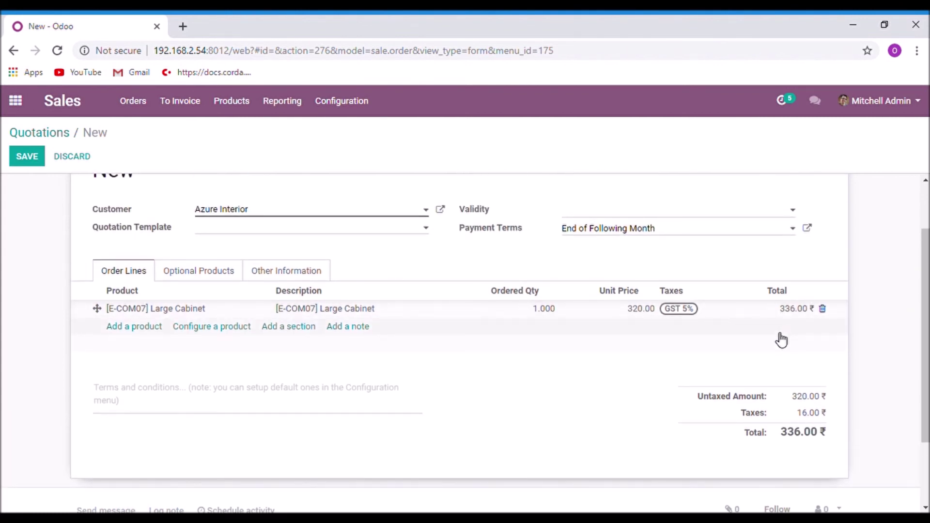
scroll(472, 299, "up", 1)
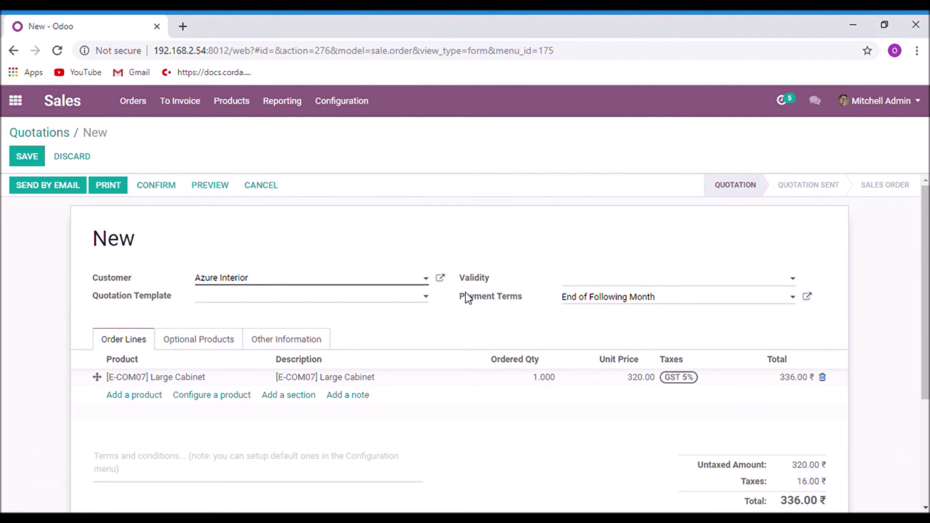